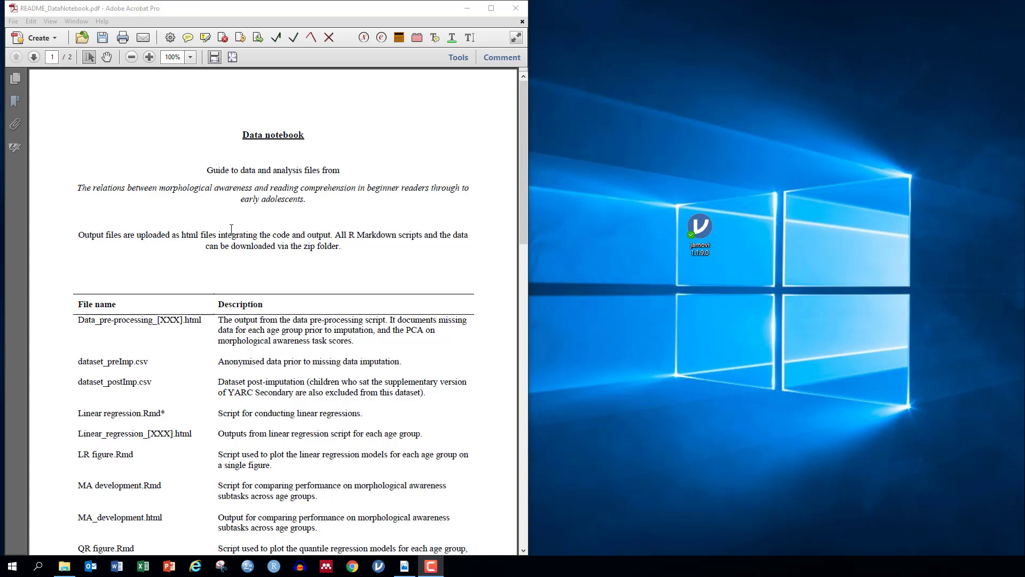
- Scroll the README notebook to page 2's variable table: ageGroup 1 = 6-8, 2 = 9-11, 3 = 12-13 years
scroll(231, 228, "down", 20)
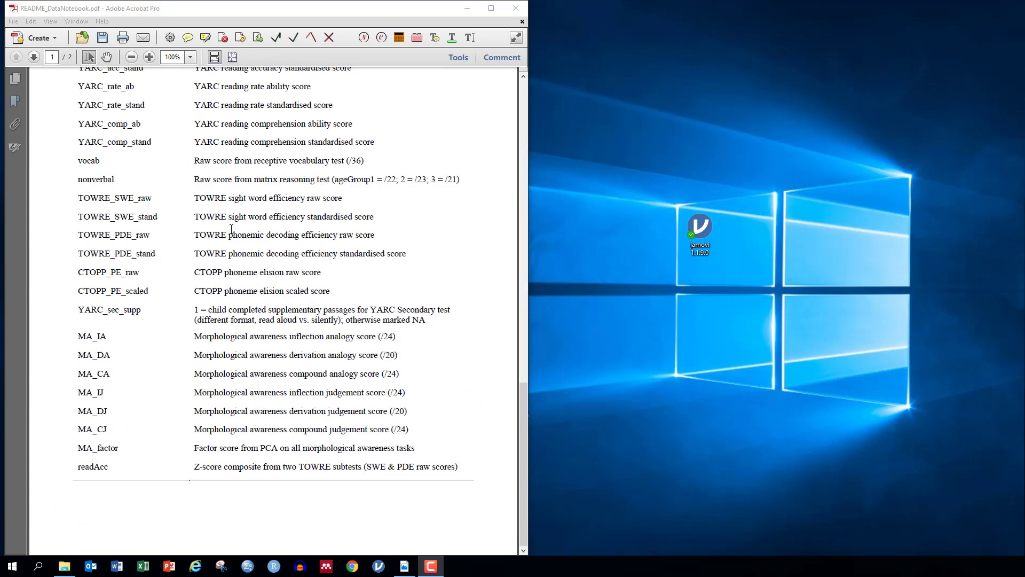
scroll(231, 228, "up", 7)
scroll(231, 229, "down", 4)
scroll(231, 229, "up", 1)
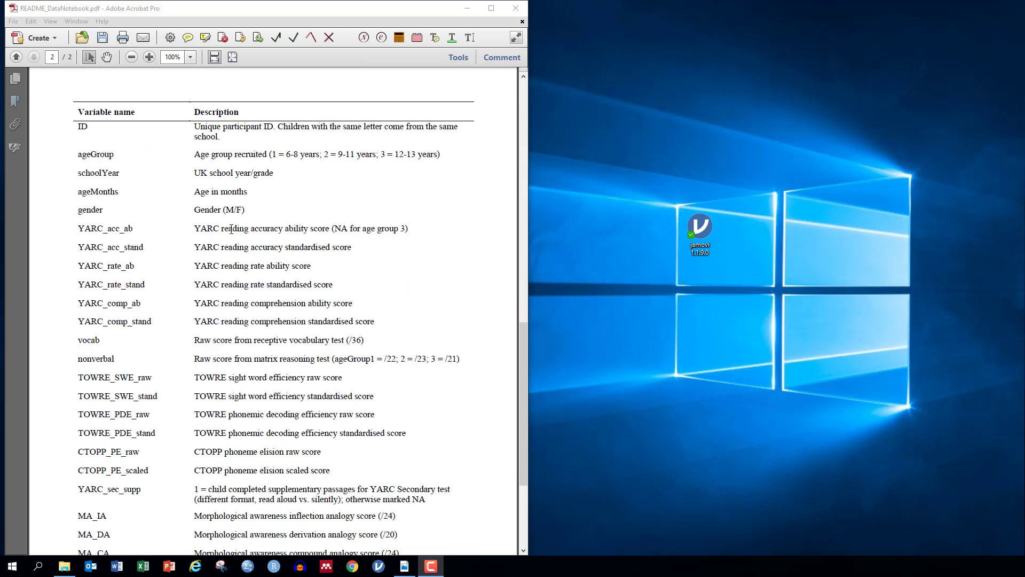
scroll(231, 228, "down", 1)
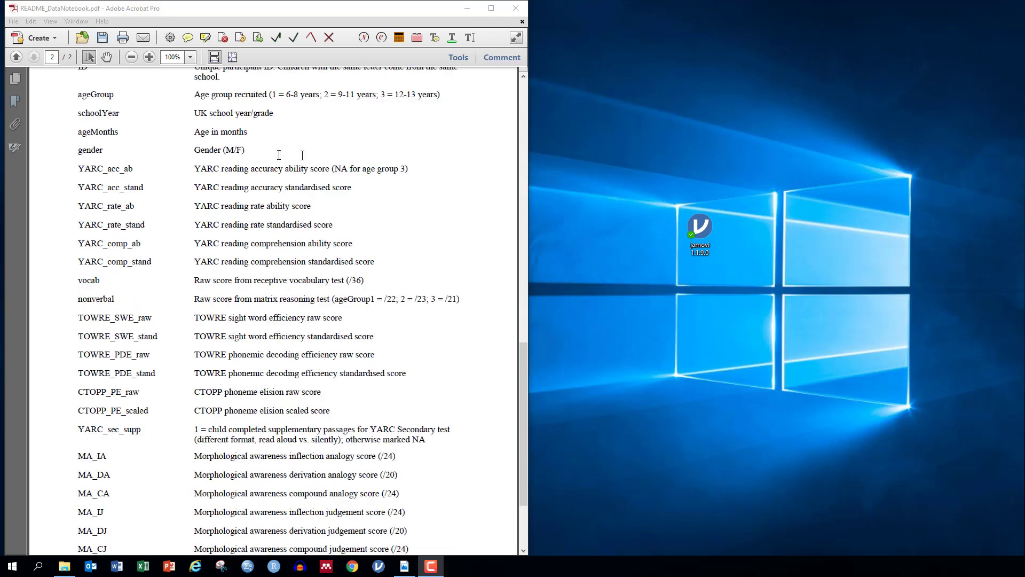
scroll(303, 223, "up", 1)
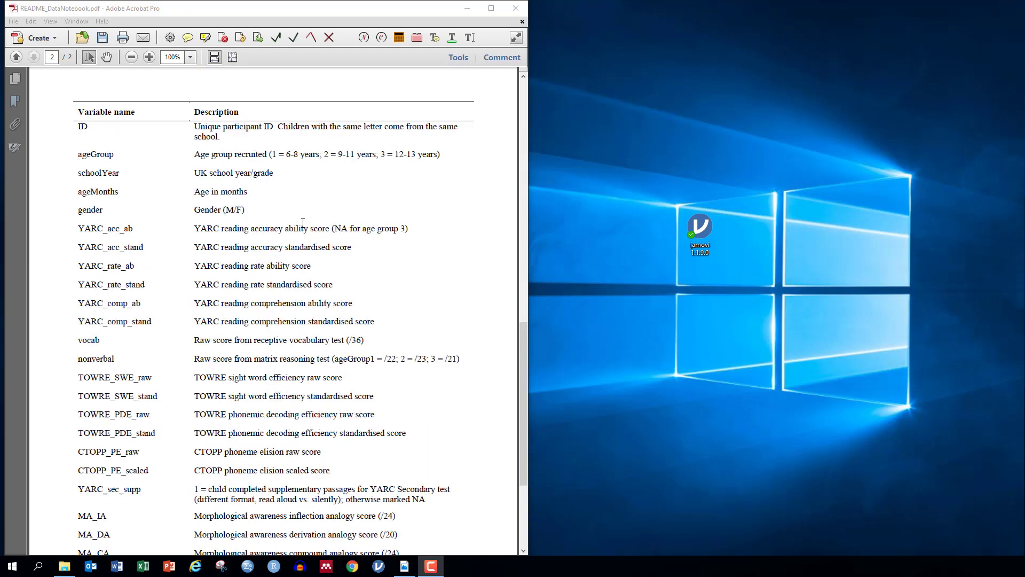
- Launch jamovi, stretch its window taller and snap it to the right half beside the PDF
double_click(705, 223)
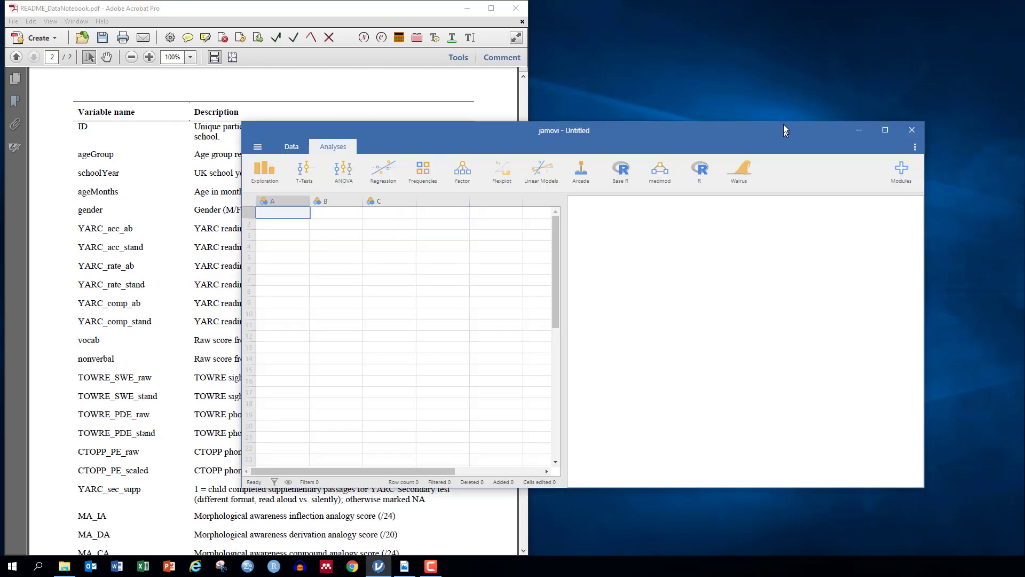
left_click_drag(784, 123, 735, 0)
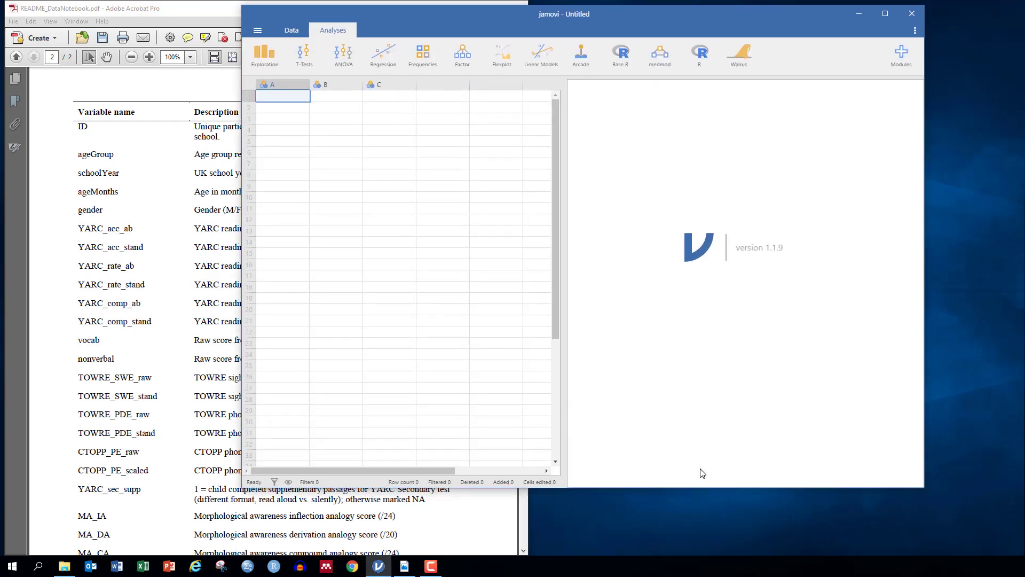
left_click_drag(694, 487, 710, 555)
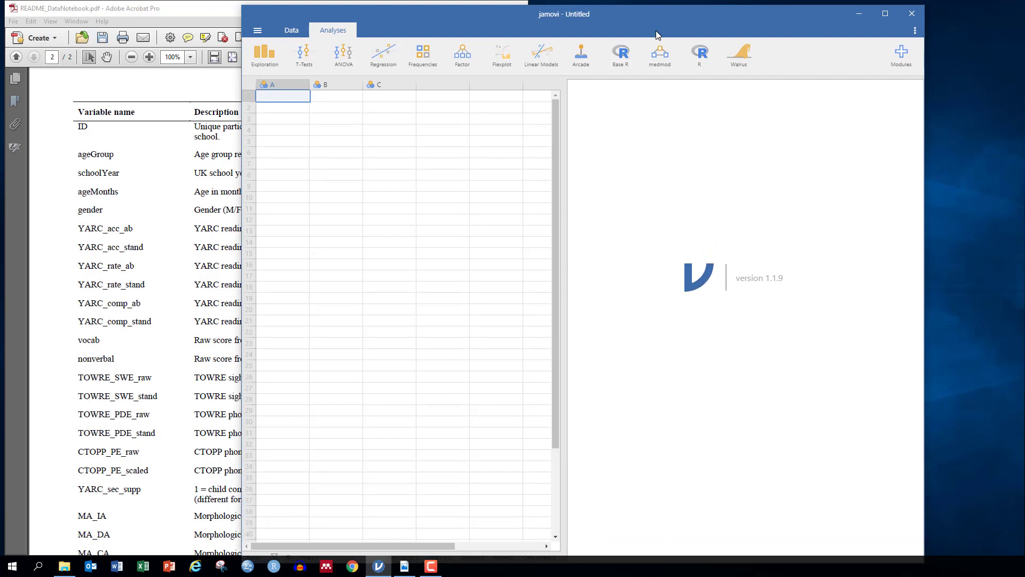
left_click_drag(644, 18, 1022, 16)
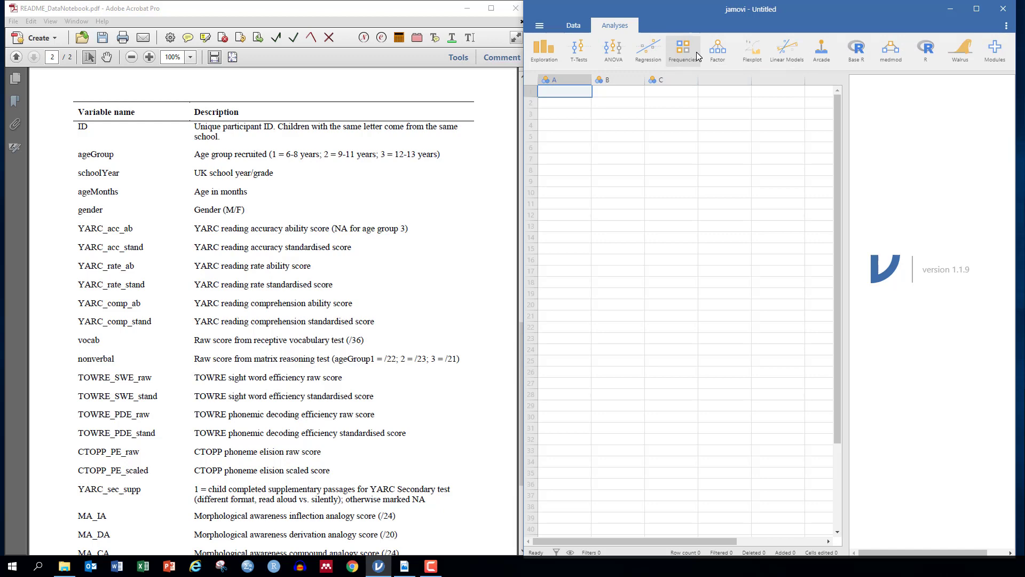
- Open dataset_postImp from the MA and Comprehension > Data folder in jamovi
left_click(540, 26)
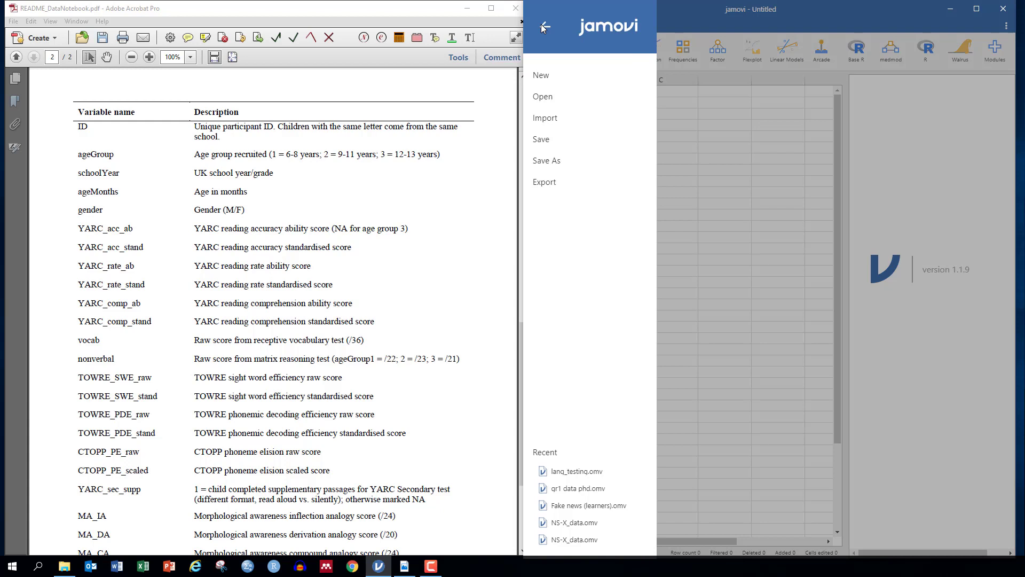
left_click(558, 97)
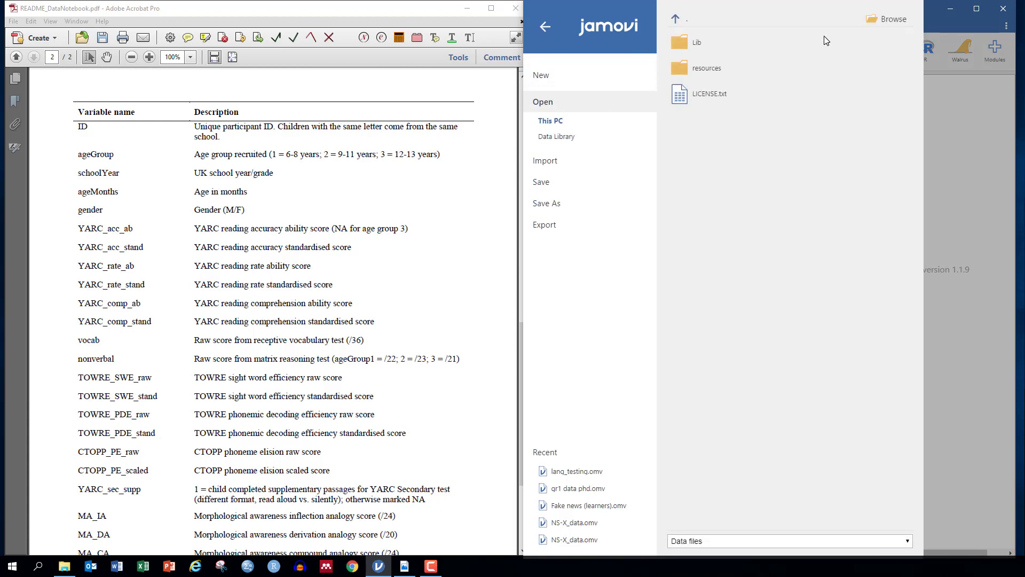
left_click(889, 22)
double_click(658, 89)
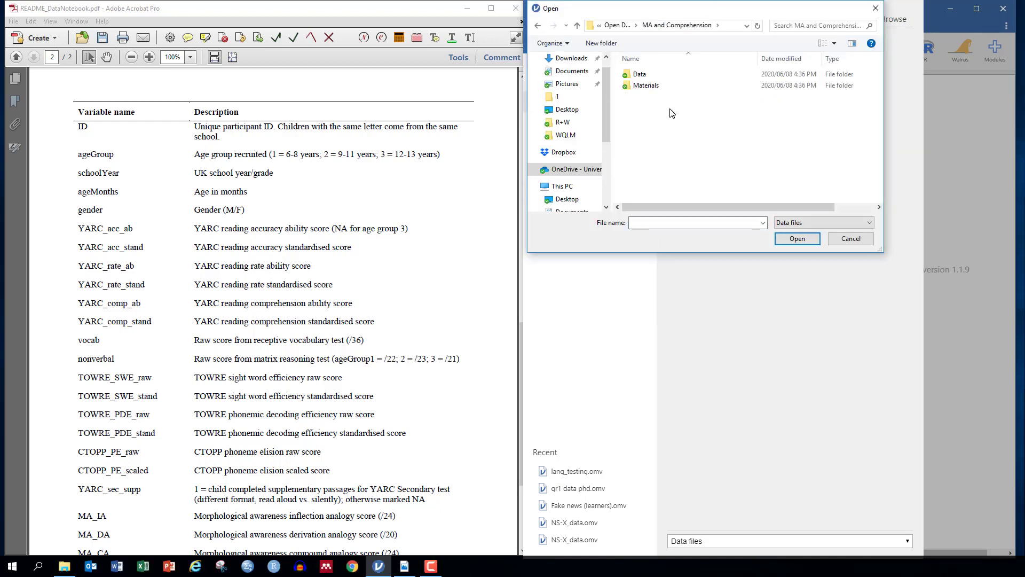
double_click(649, 75)
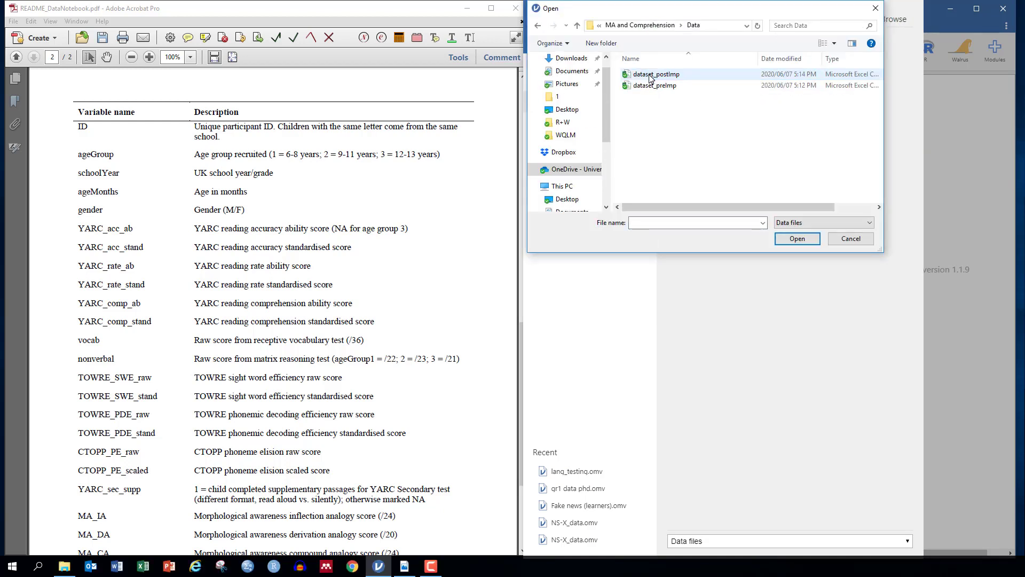
left_click(704, 78)
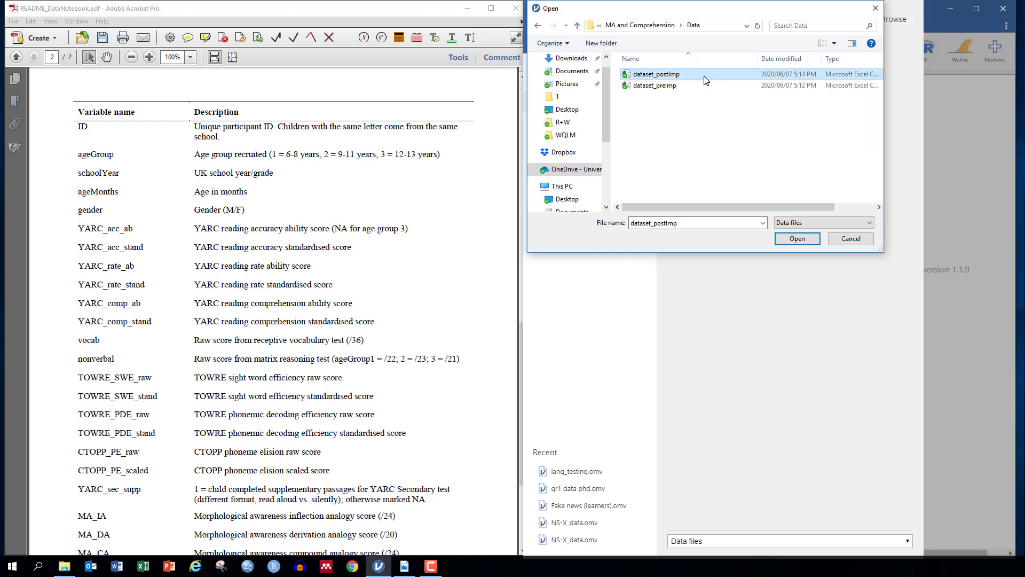
left_click(798, 239)
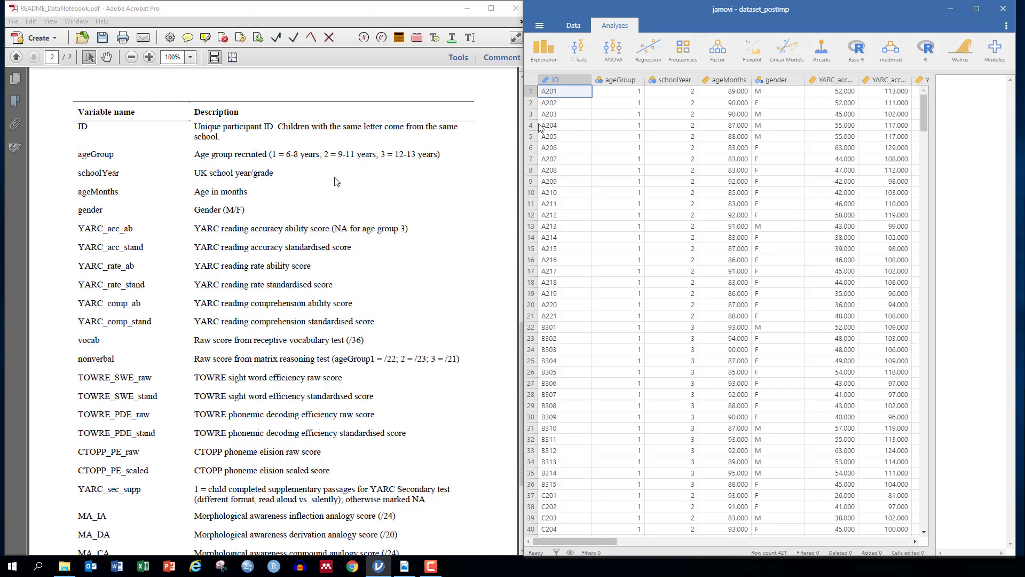
- Switch jamovi's ribbon to the Data tab
left_click(569, 24)
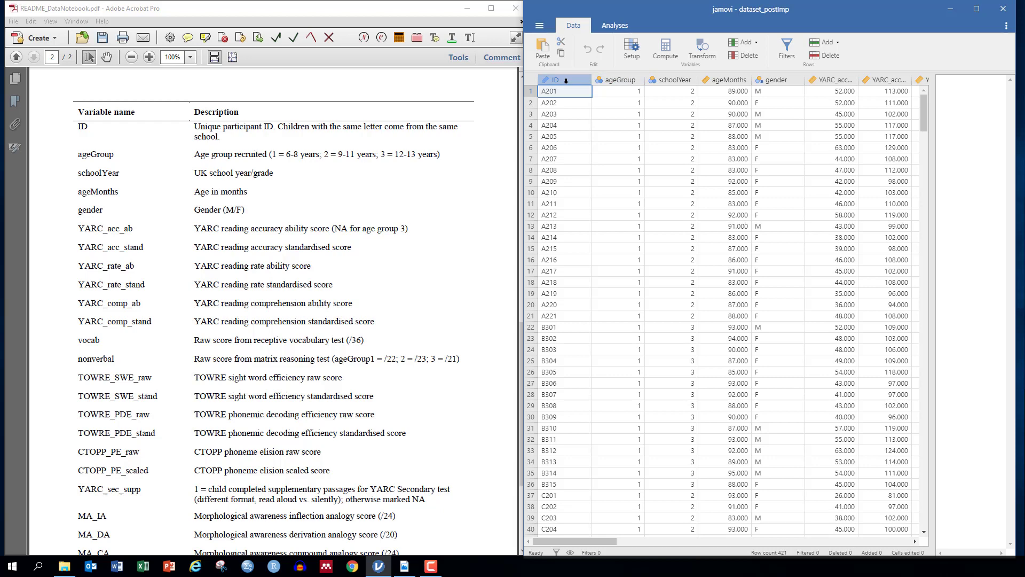
- Inspect the setup of the ID, ageGroup, schoolYear, ageMonths and gender variables
double_click(566, 80)
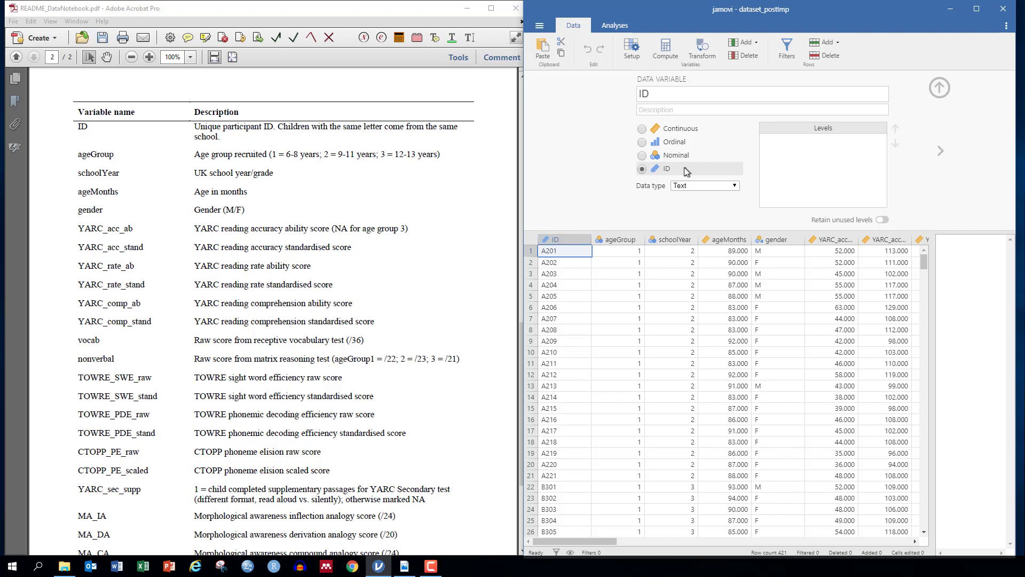
left_click(621, 240)
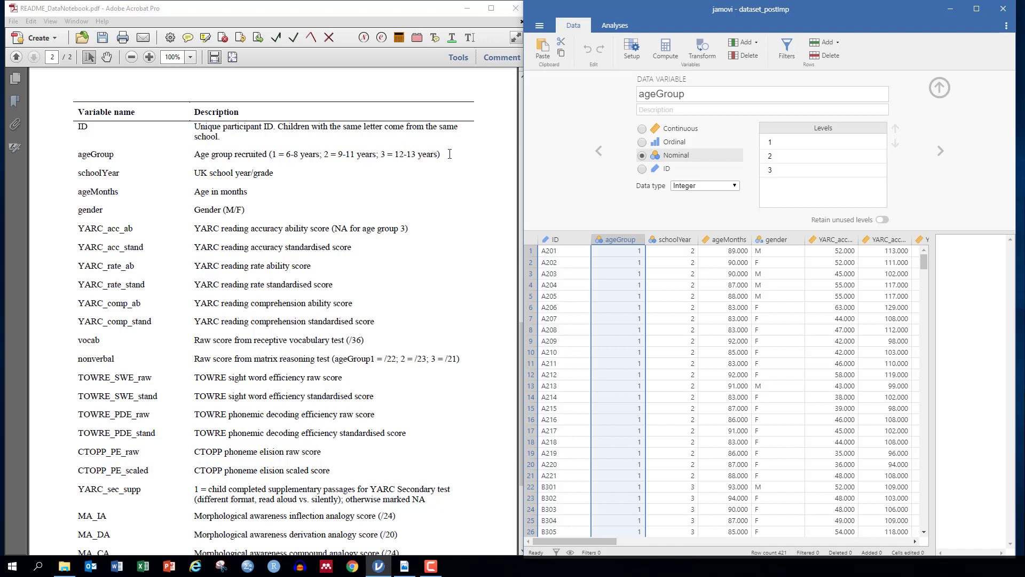
left_click(690, 241)
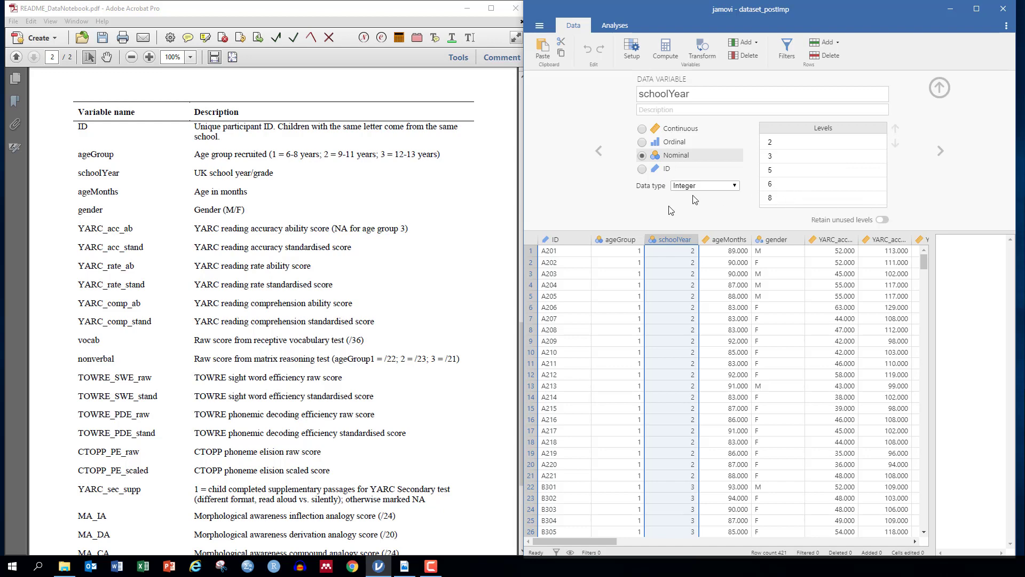
left_click(730, 241)
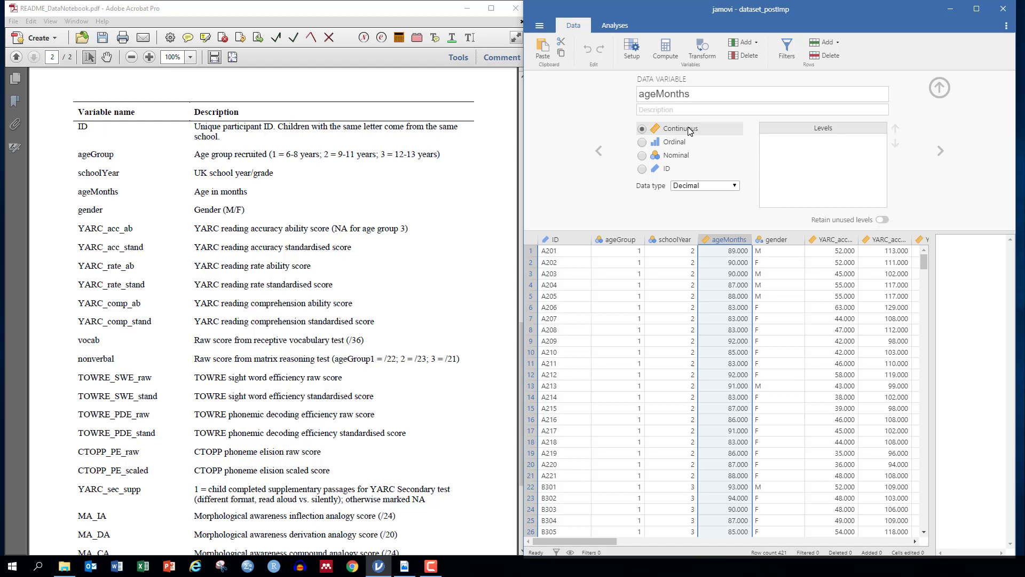
left_click(775, 240)
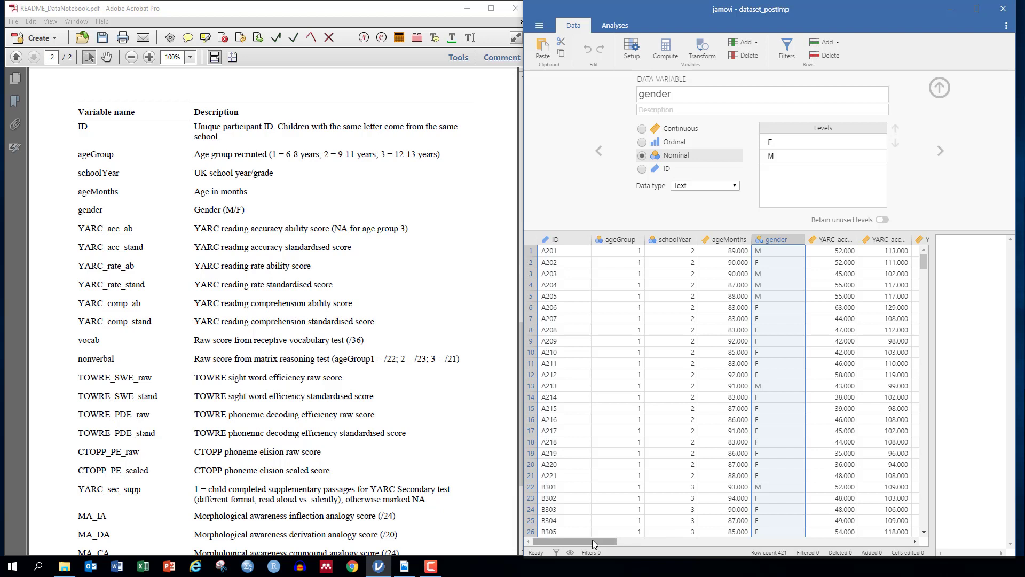
- Inspect the YARC_acc_ab and YARC_sec_supp variable settings further right in the grid
left_click_drag(589, 544, 632, 536)
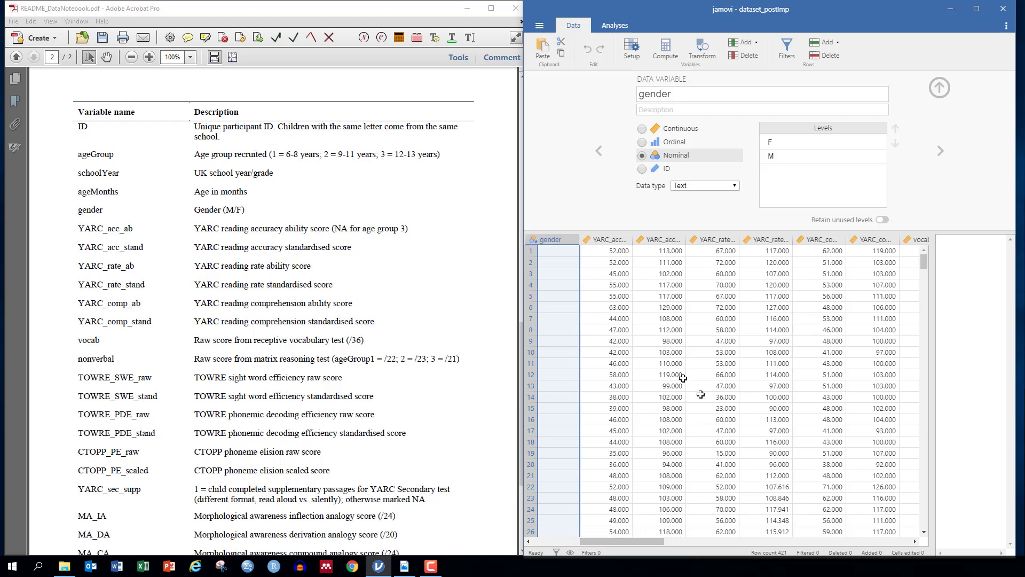
left_click(593, 240)
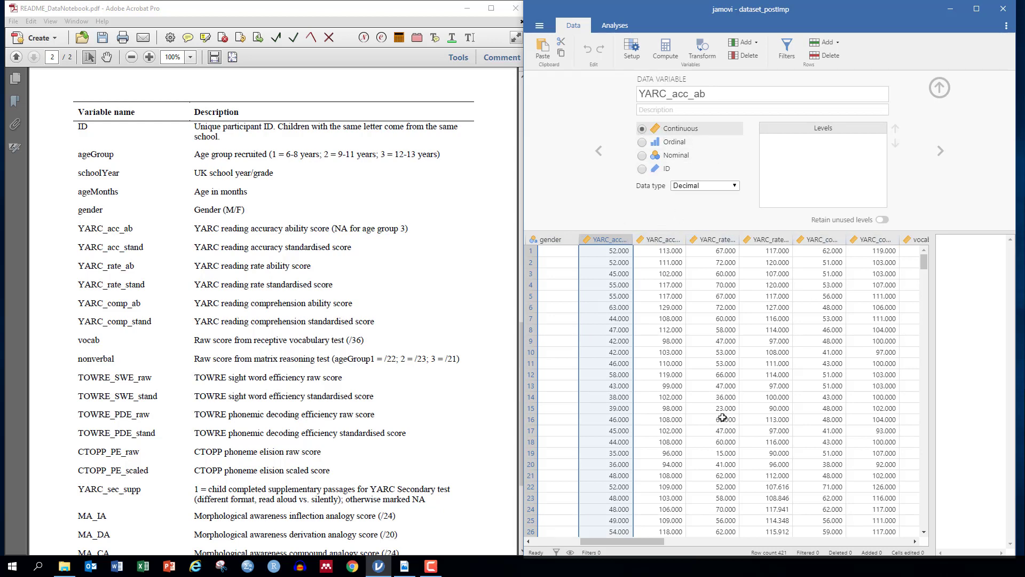
left_click_drag(616, 542, 769, 522)
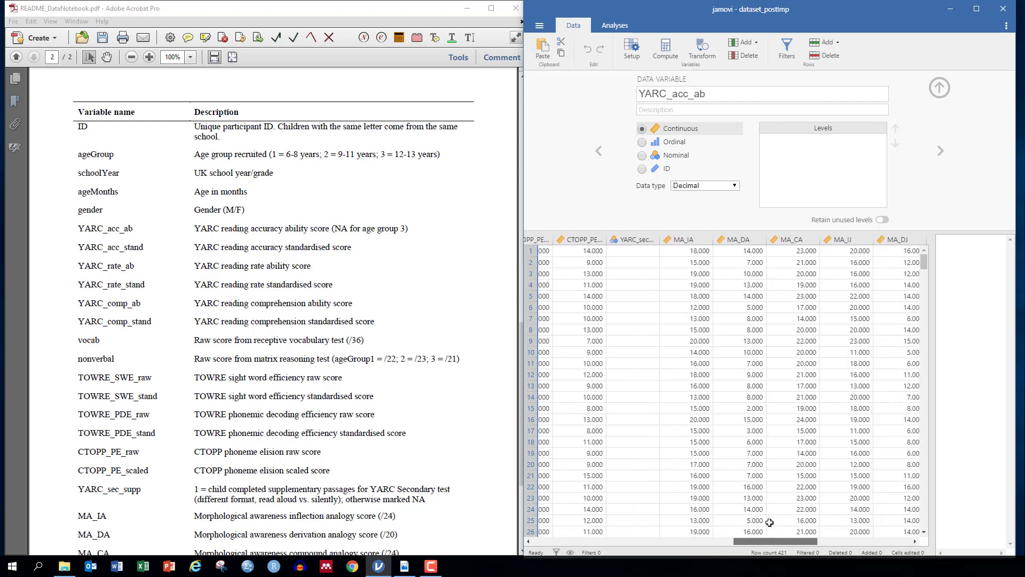
left_click(639, 239)
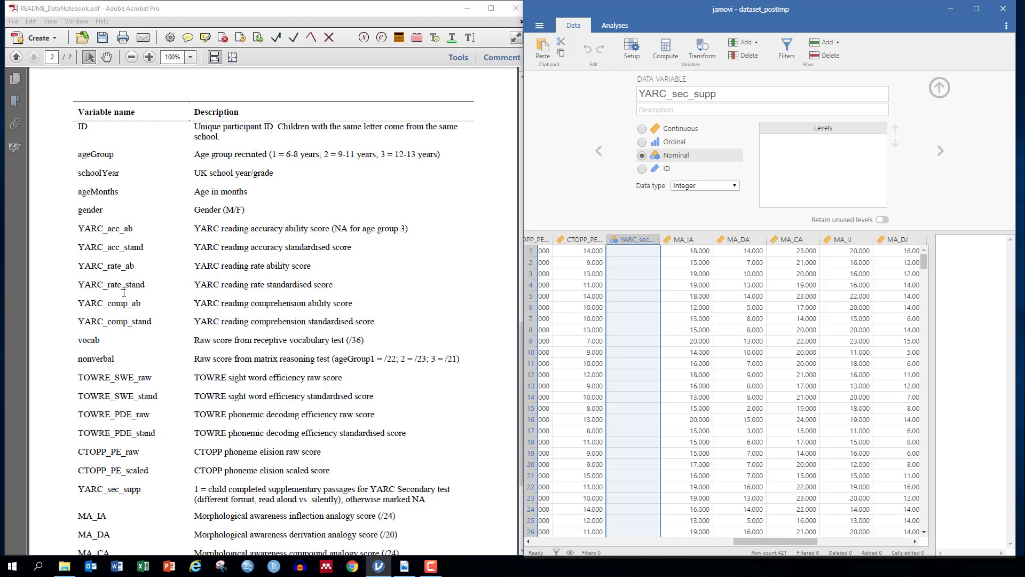
scroll(124, 292, "down", 3)
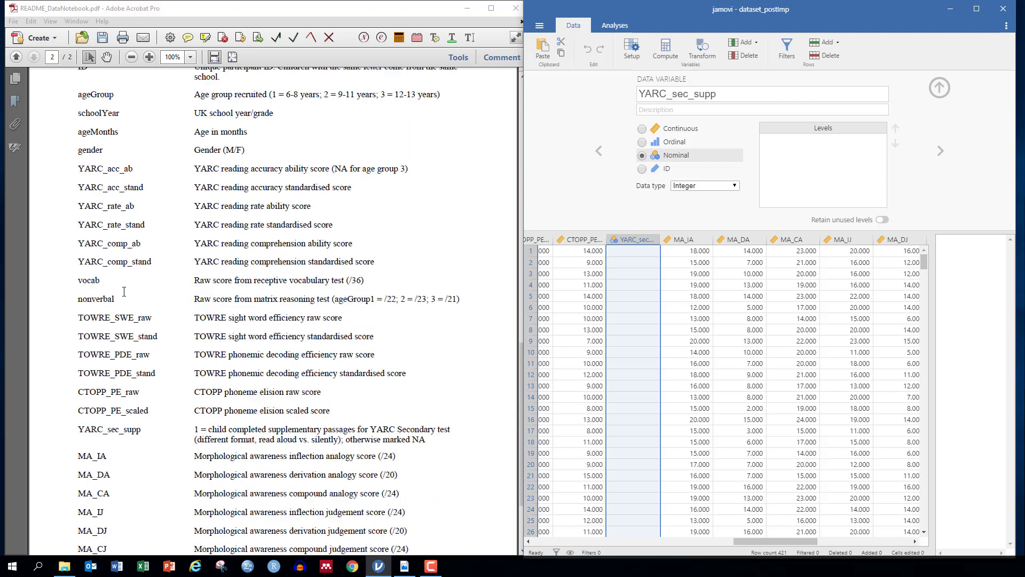
scroll(124, 292, "down", 6)
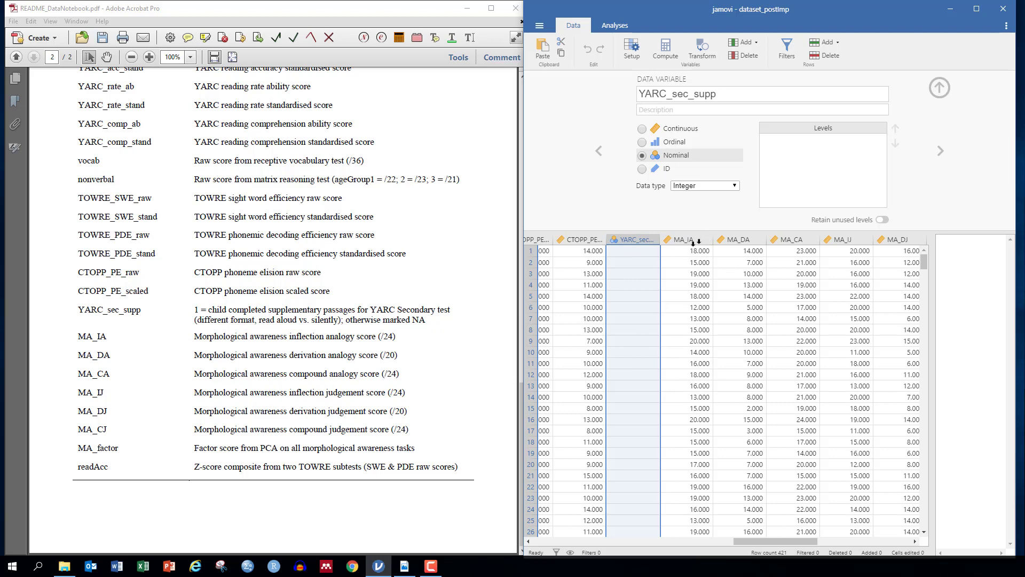
left_click_drag(759, 544, 530, 557)
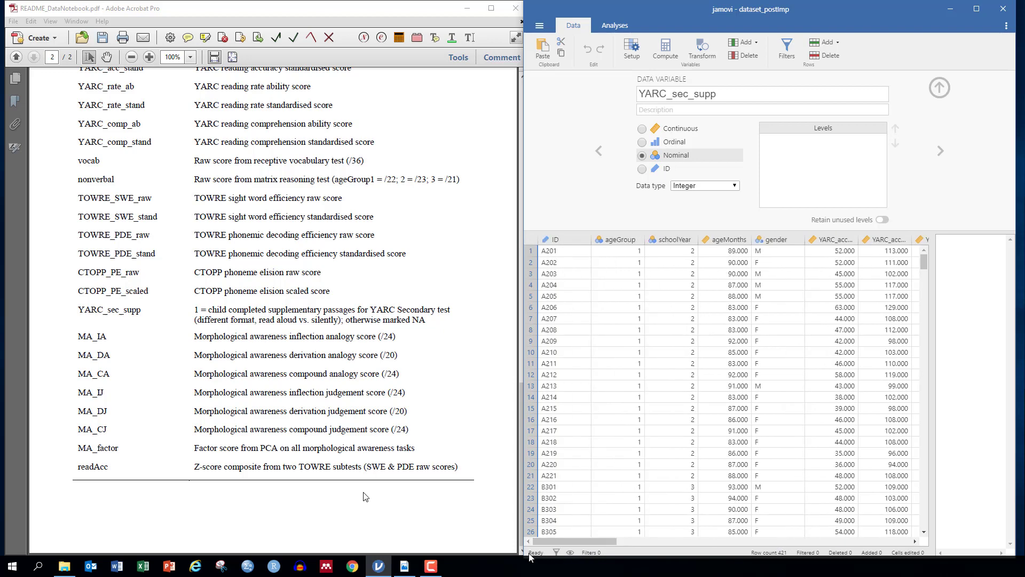
- Bring up the README variable table and ageGroup's setup with levels 1, 2 and 3
scroll(251, 306, "up", 8)
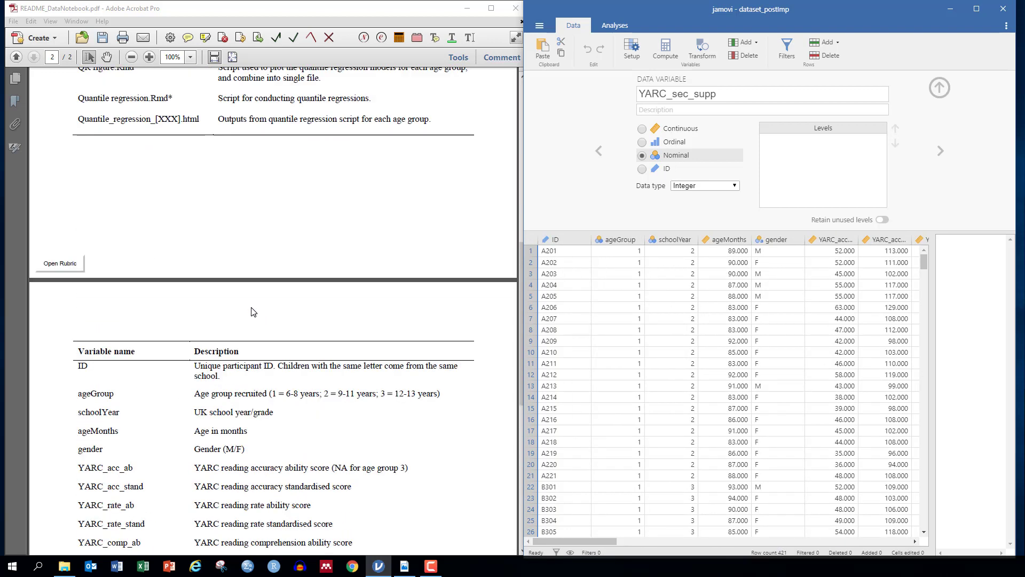
scroll(251, 306, "down", 3)
scroll(251, 306, "down", 4)
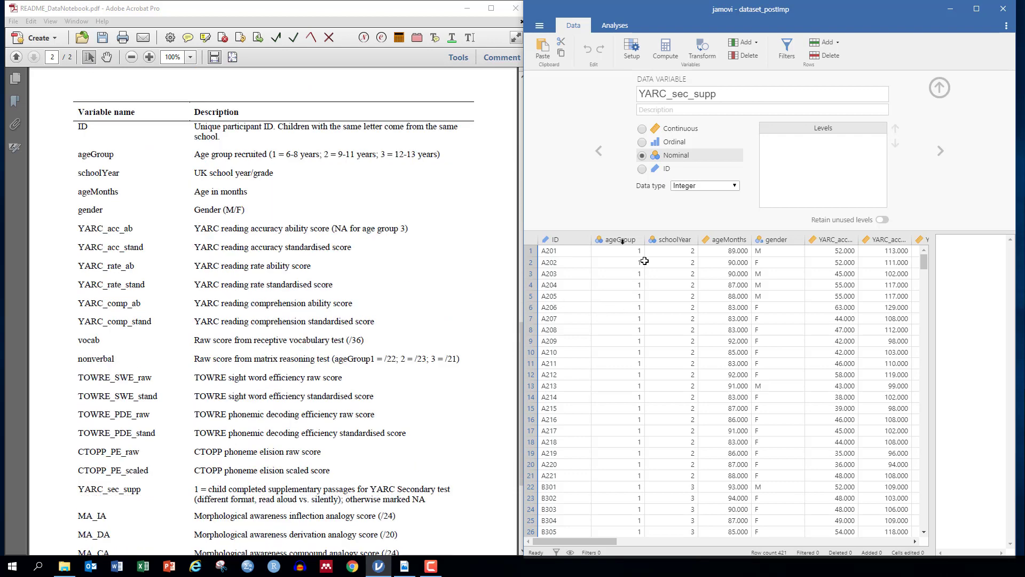
left_click(612, 238)
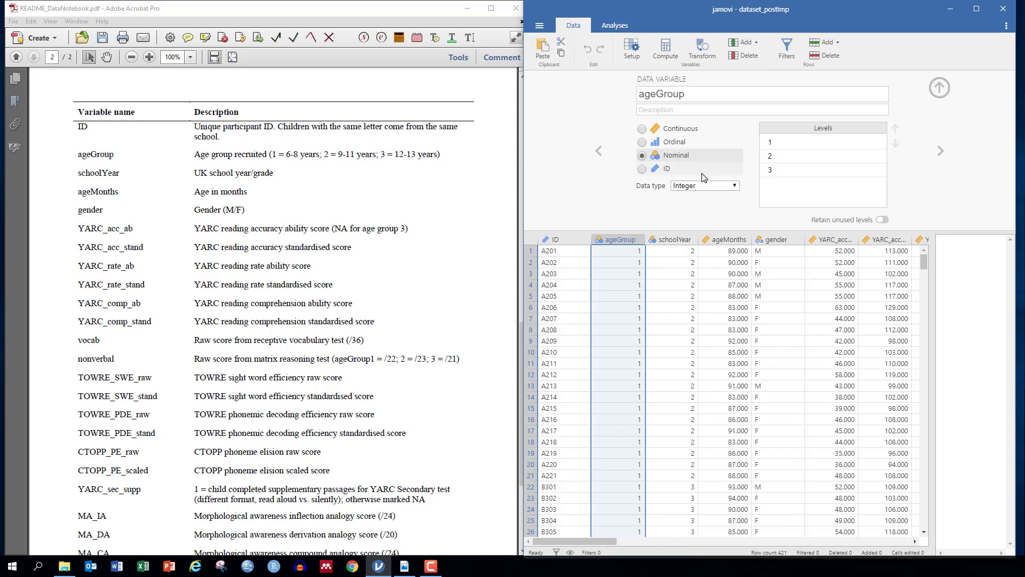
- Label ageGroup levels 1 and 2 as '6-8 years' and '9-11 years'
left_click(797, 141)
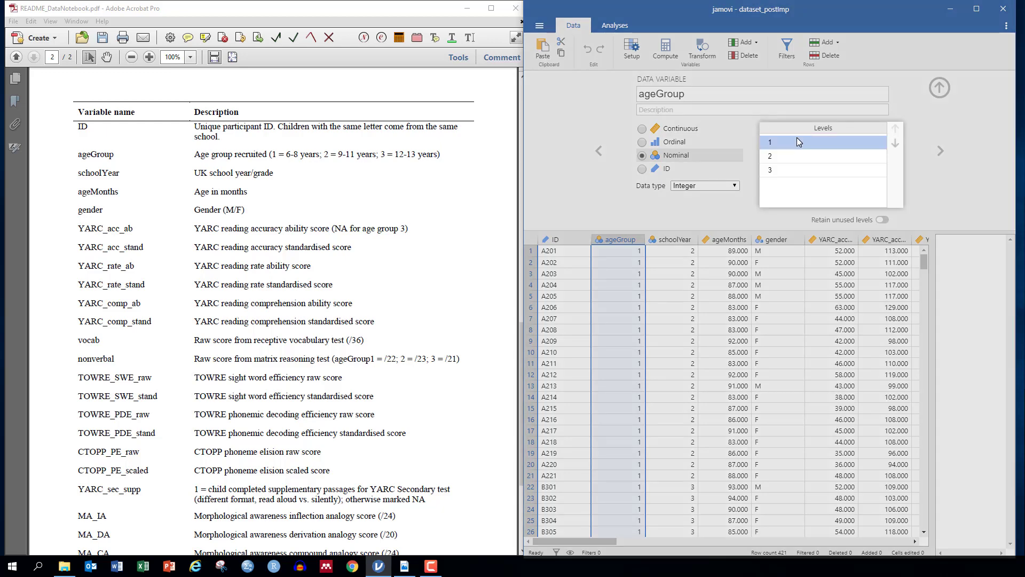
left_click(772, 143)
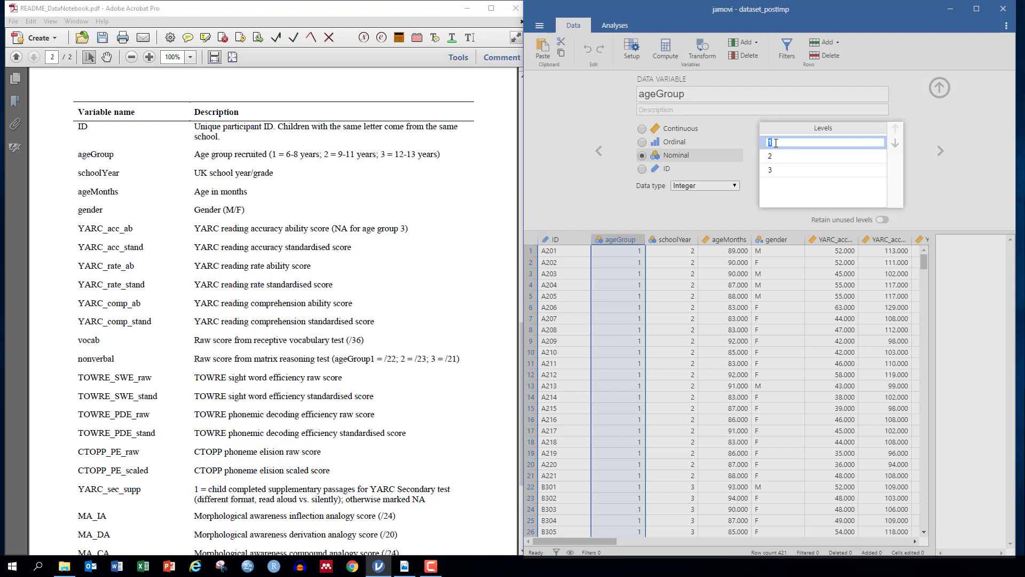
type("6-8 years")
left_click(774, 156)
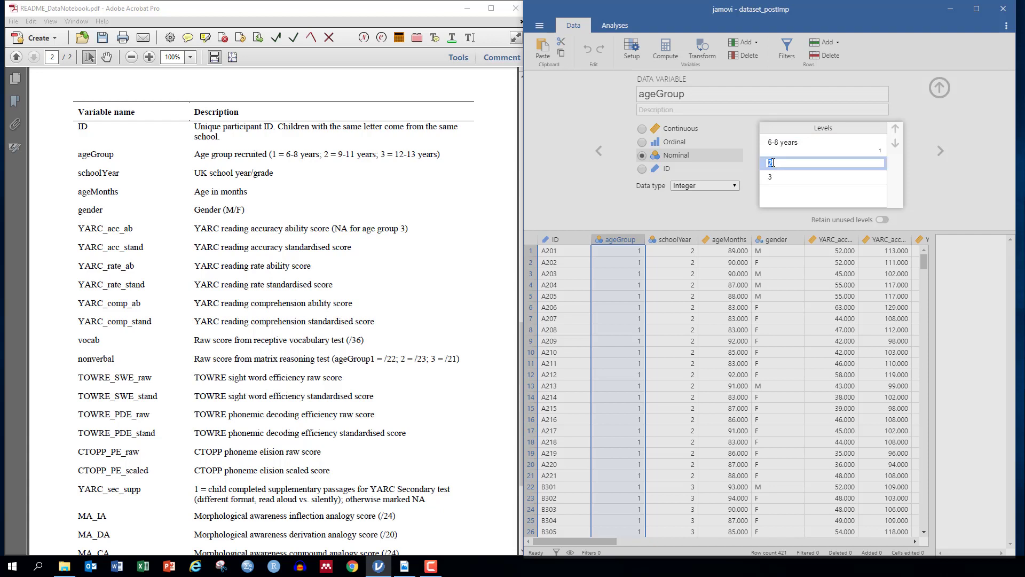
type("9-11 years")
- Label ageGroup level 3 as '12-13 years', correcting the mistyped entry
left_click(771, 186)
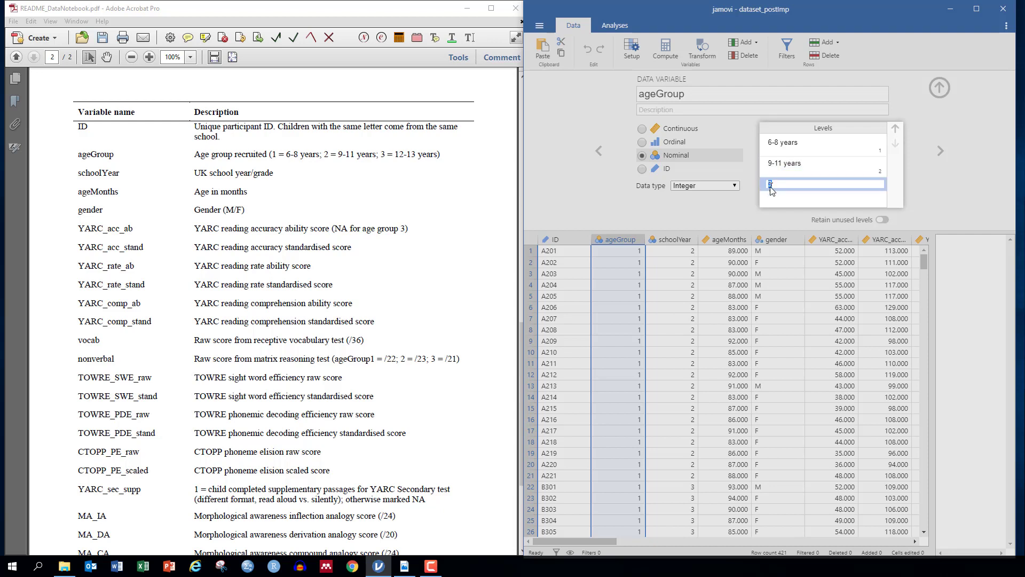
type("12013 years")
left_click(781, 185)
key("BackSpace")
type("-13 years")
left_click(954, 174)
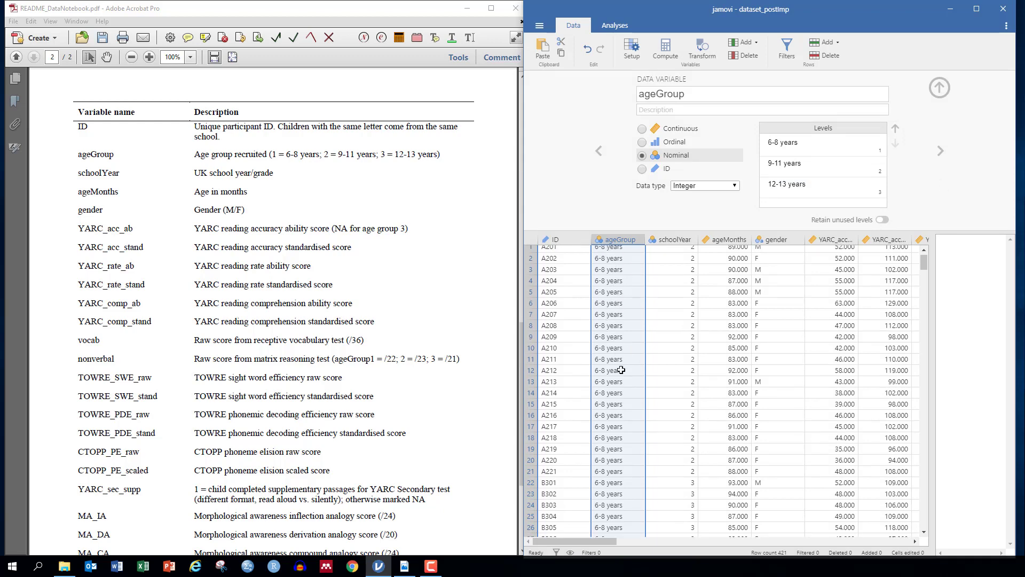
scroll(619, 369, "down", 5)
scroll(621, 370, "up", 5)
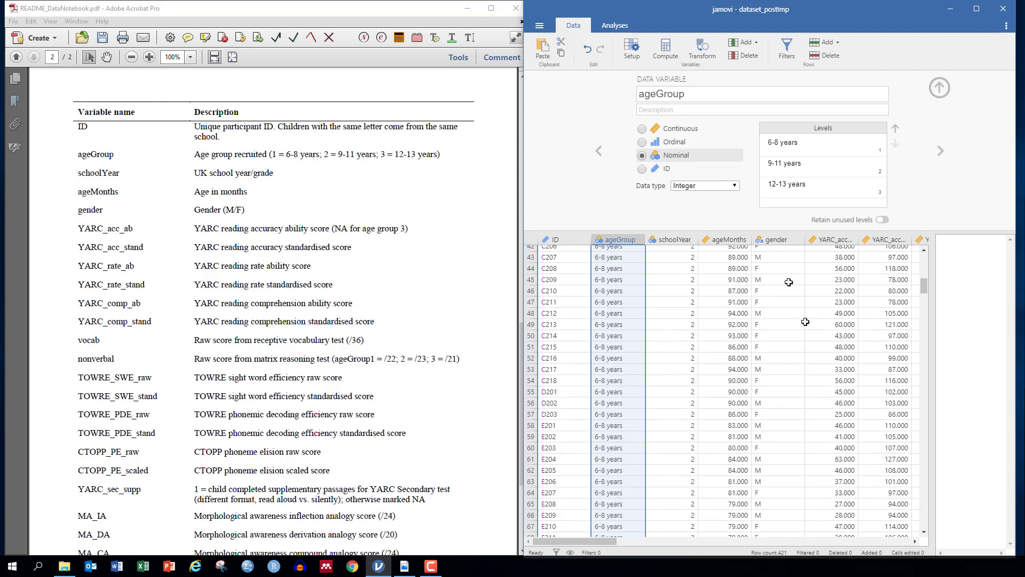
- Try relabelling gender levels F and M as female and male, then undo it
left_click(780, 239)
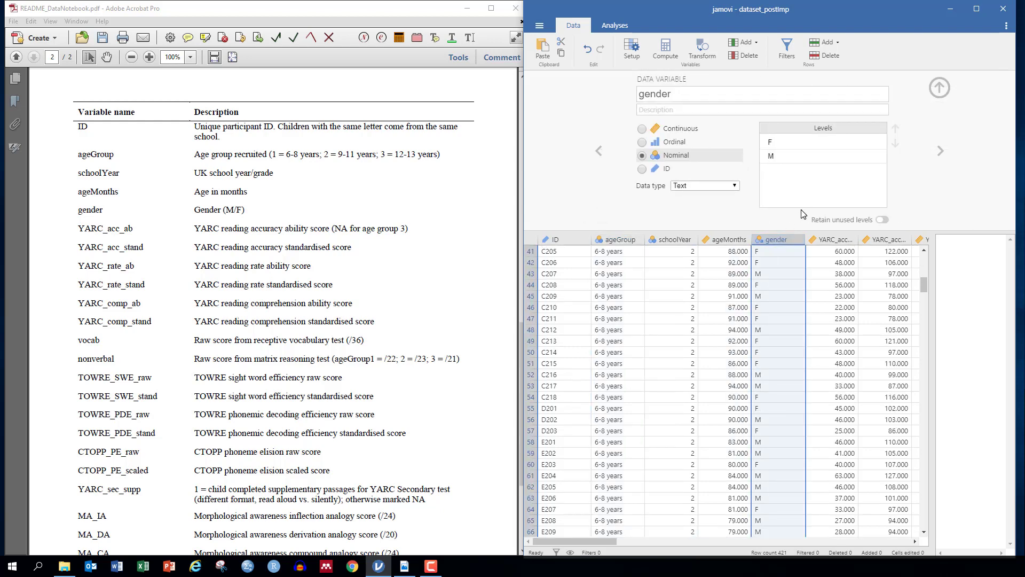
left_click(783, 143)
type("female")
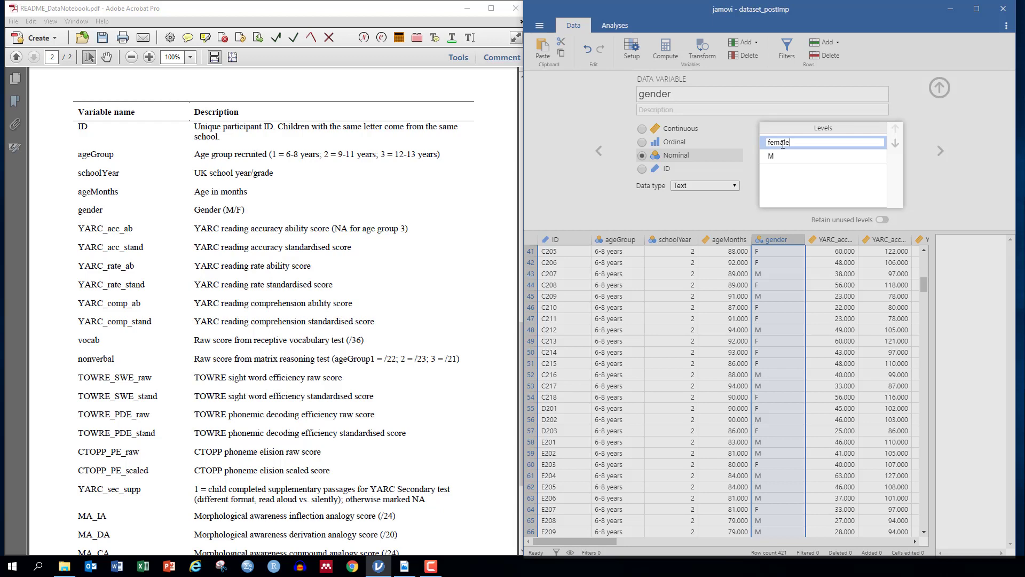
left_click(771, 155)
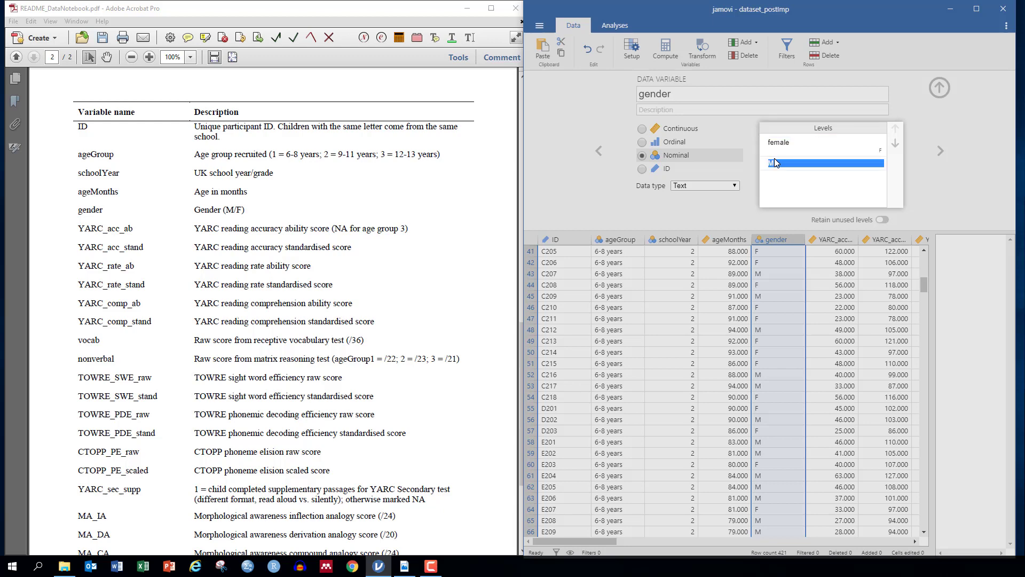
type("male")
left_click(992, 168)
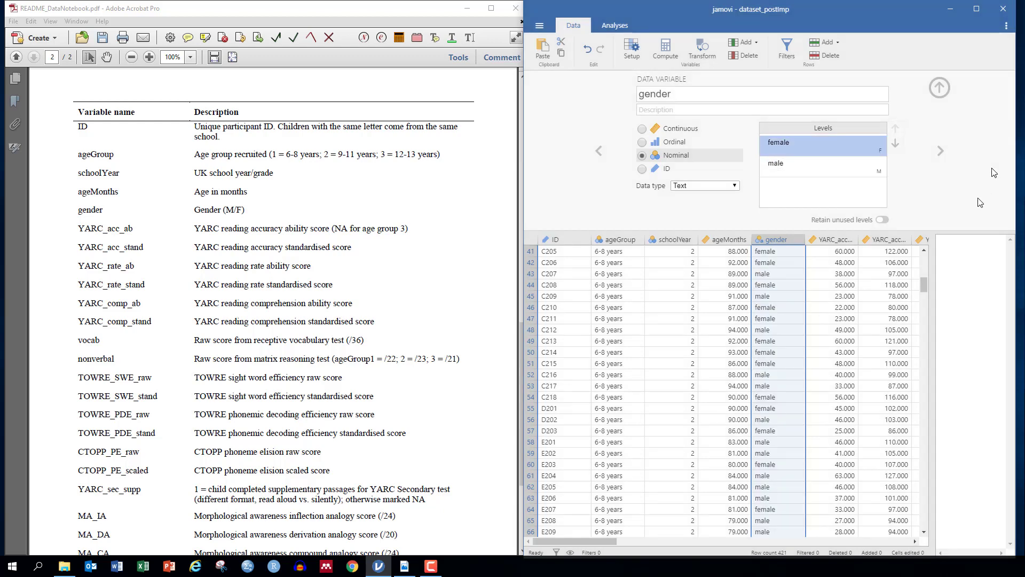
left_click(797, 146)
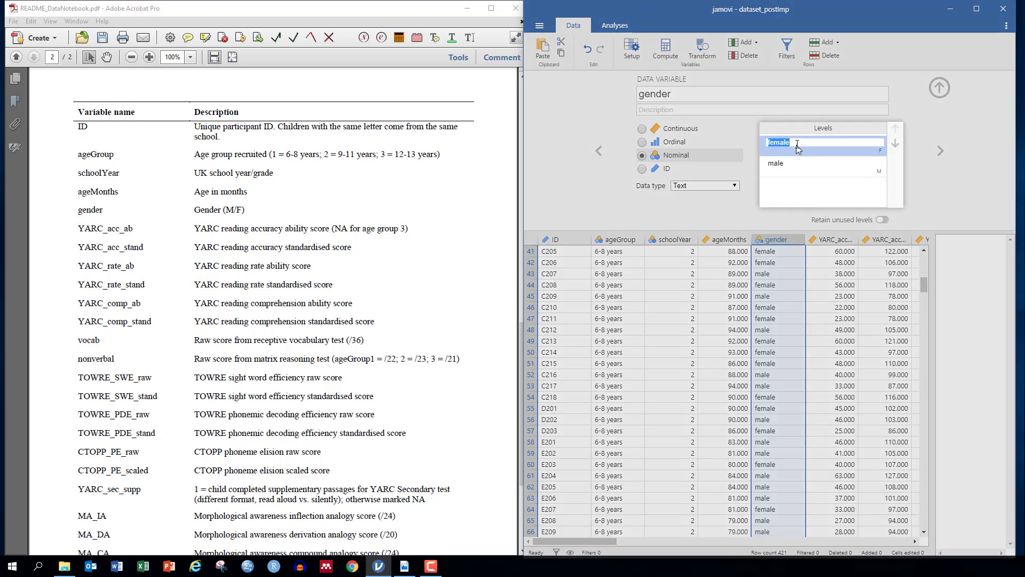
left_click(922, 178)
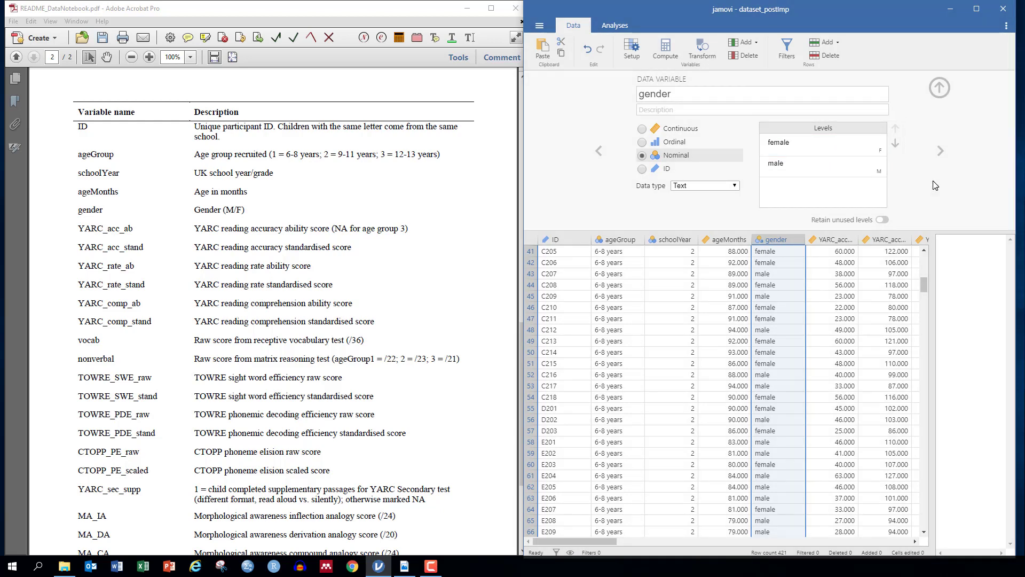
key("ctrl+z")
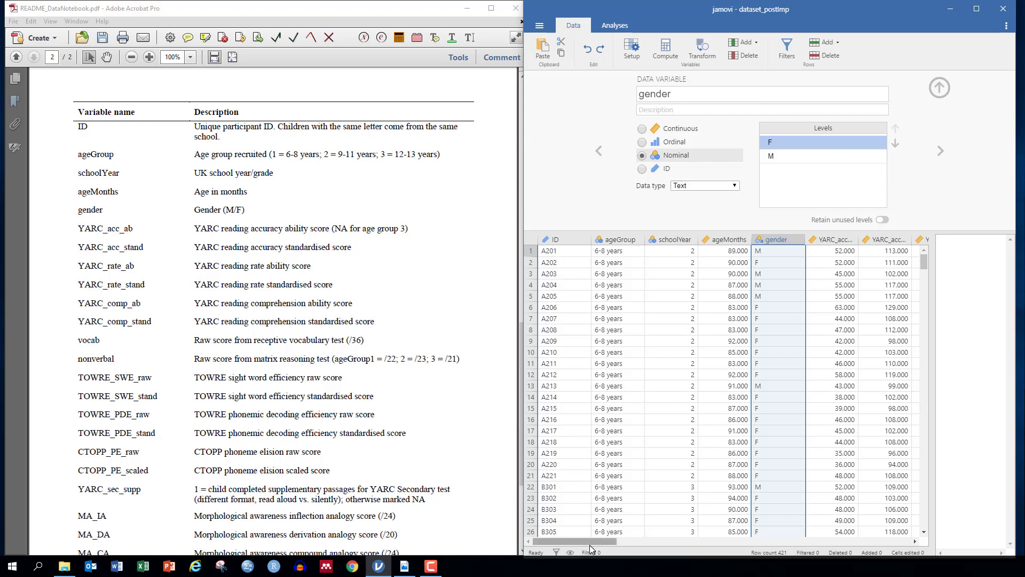
mouse_move(577, 540)
left_mouse_down()
mouse_move(774, 435)
mouse_move(575, 540)
left_mouse_up()
- Start Save As and create a new 'Jamovi Analysis' folder under MA and Comprehension
left_click(540, 27)
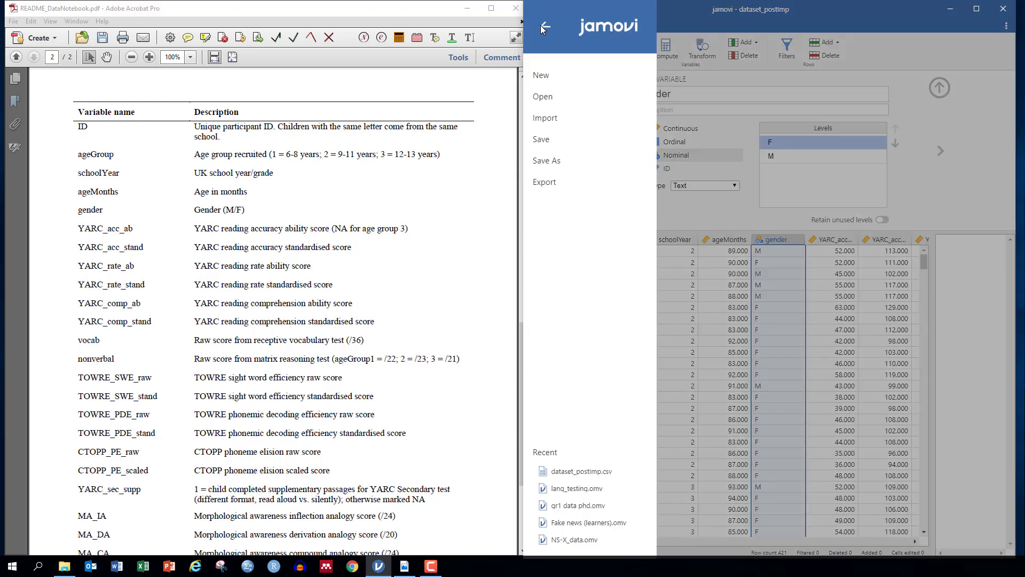
left_click(555, 160)
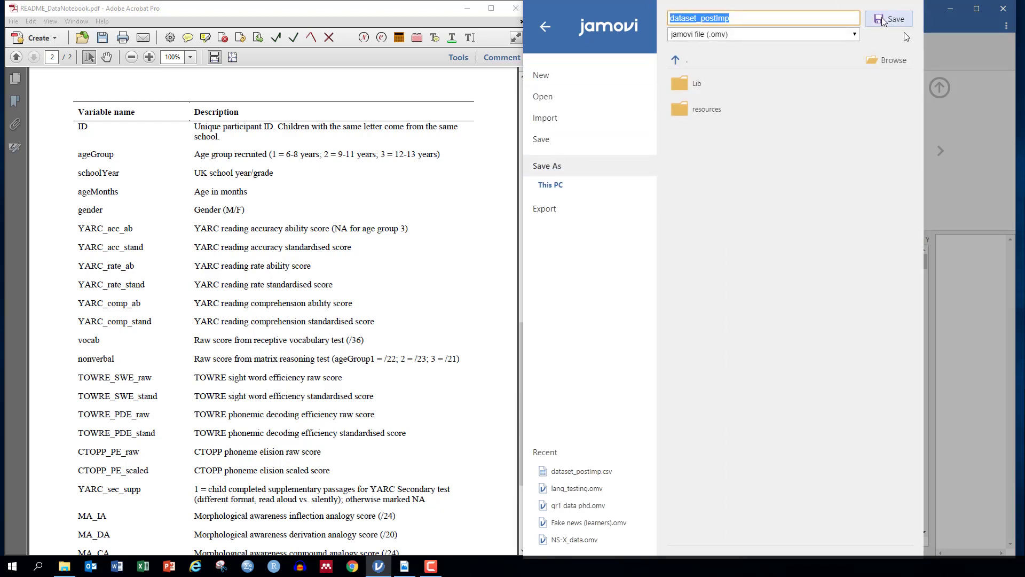
left_click(883, 63)
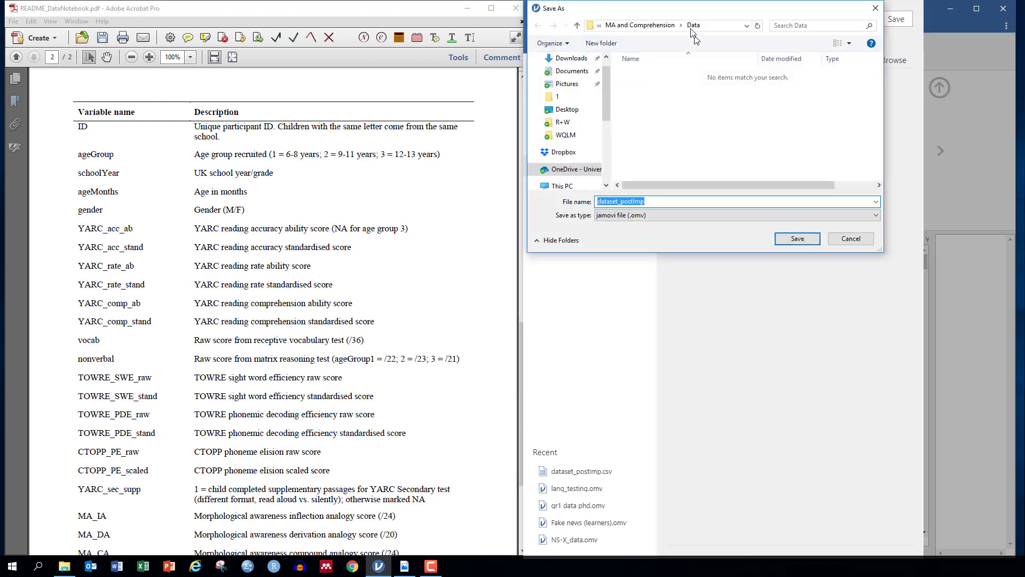
left_click(644, 27)
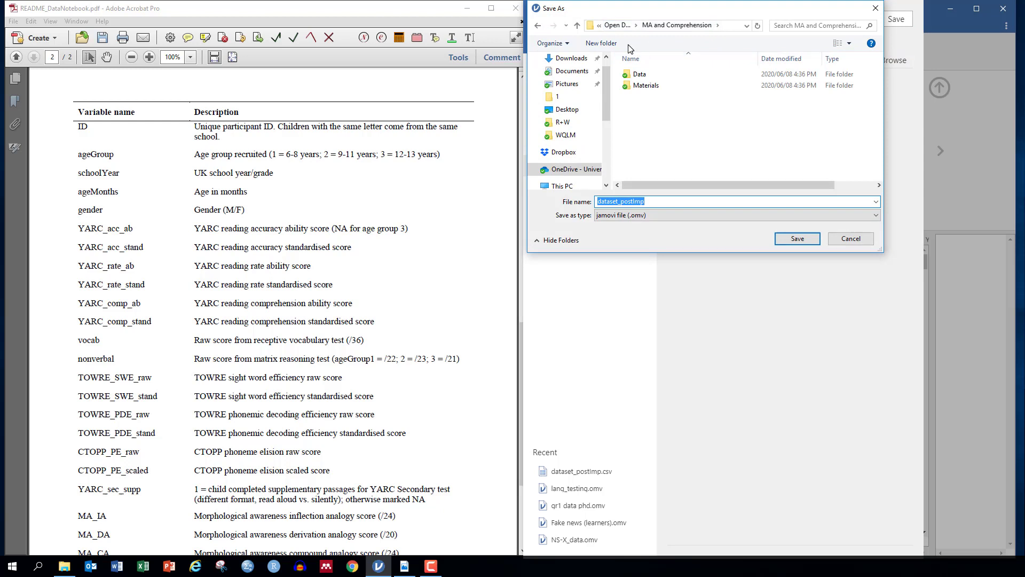
left_click(612, 46)
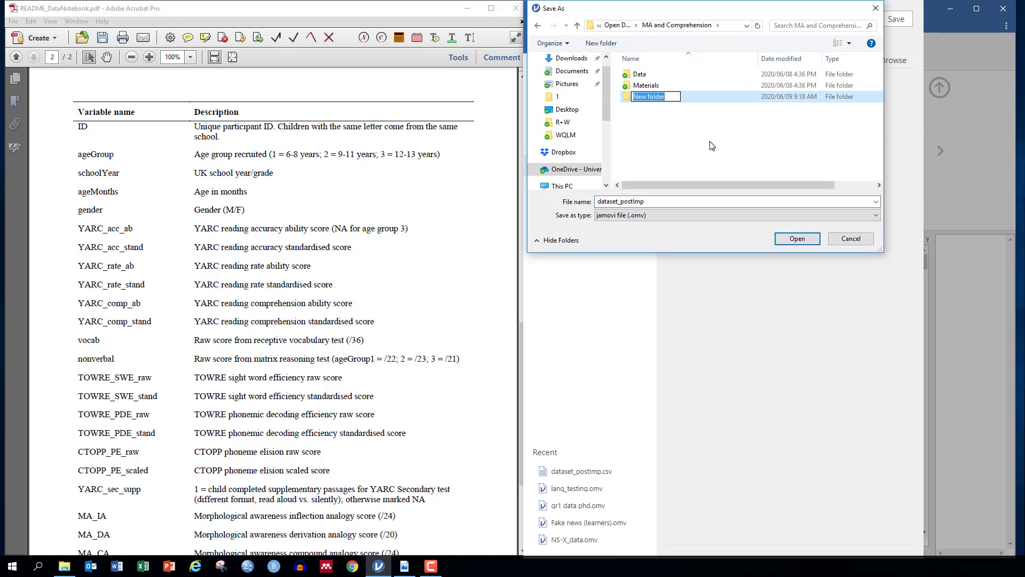
type("Jamovi Analysis")
double_click(662, 85)
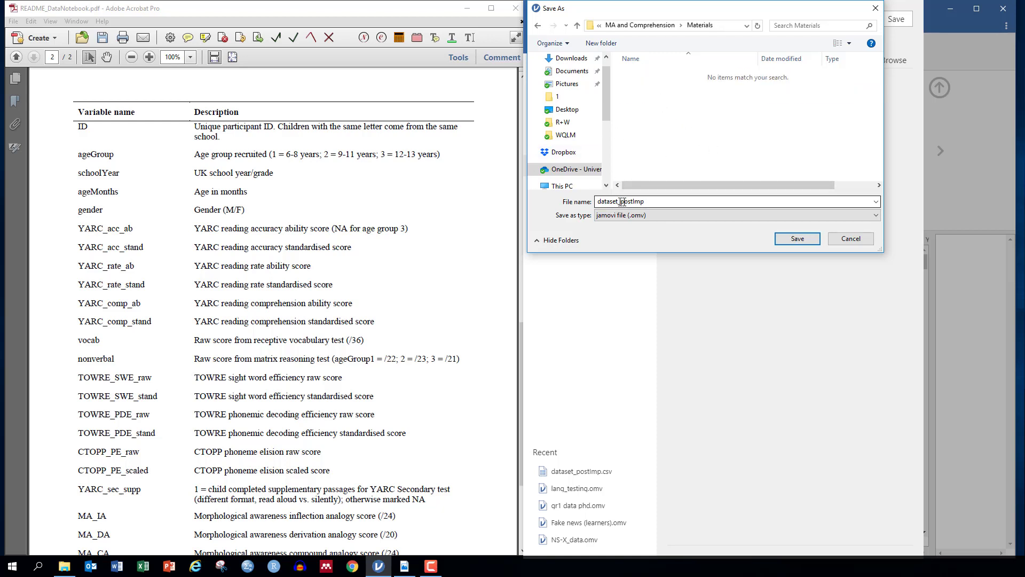
- Save the data as the jamovi file dataset_postImp.omv and return to the Analyses view
left_click(659, 199)
left_click(615, 220)
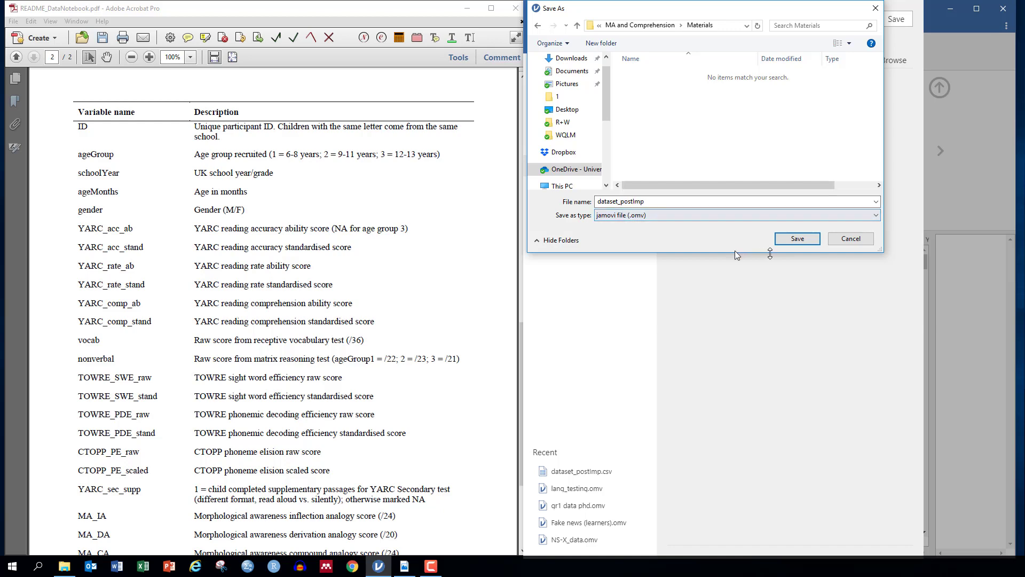
left_click(796, 239)
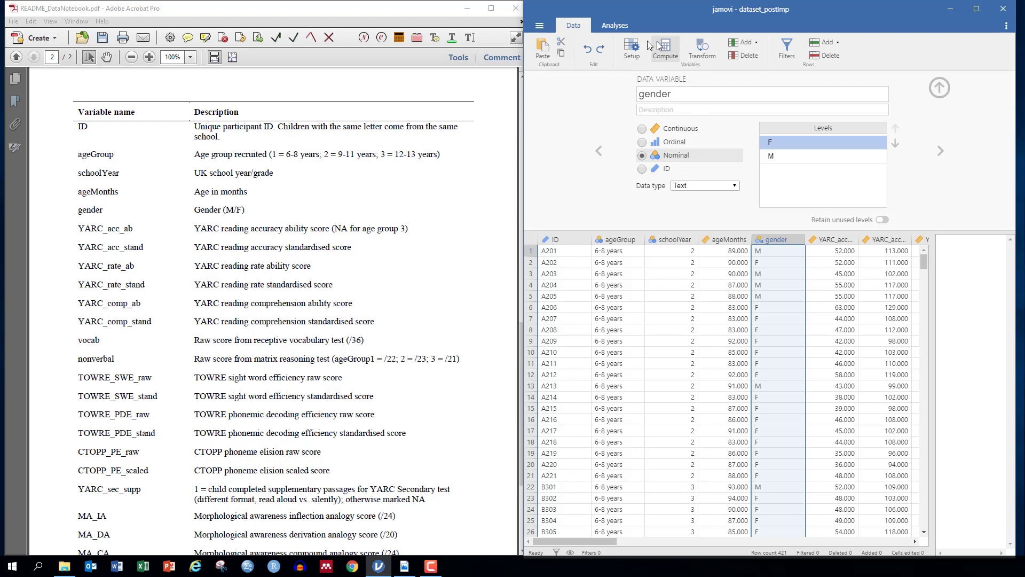
left_click(625, 28)
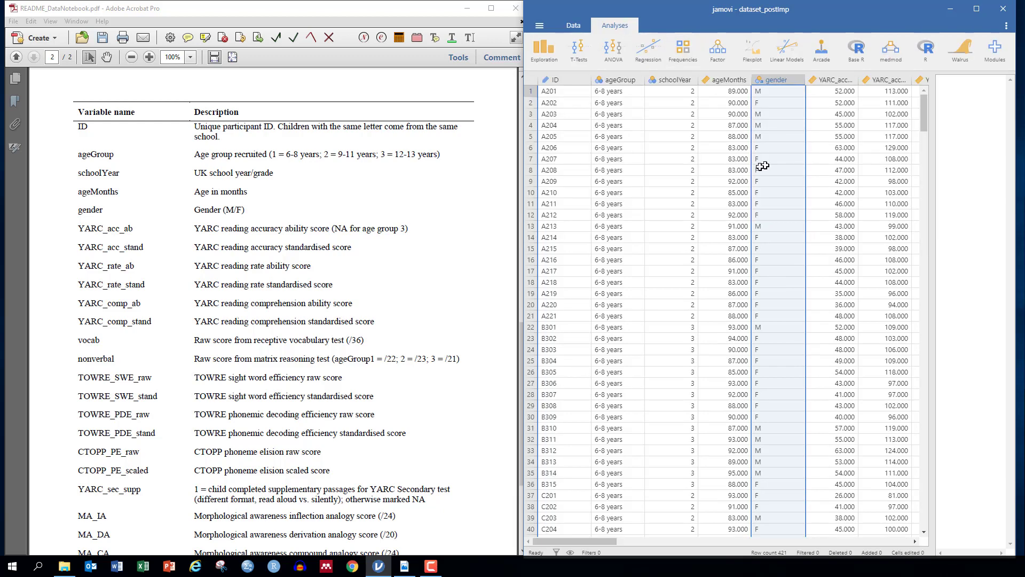